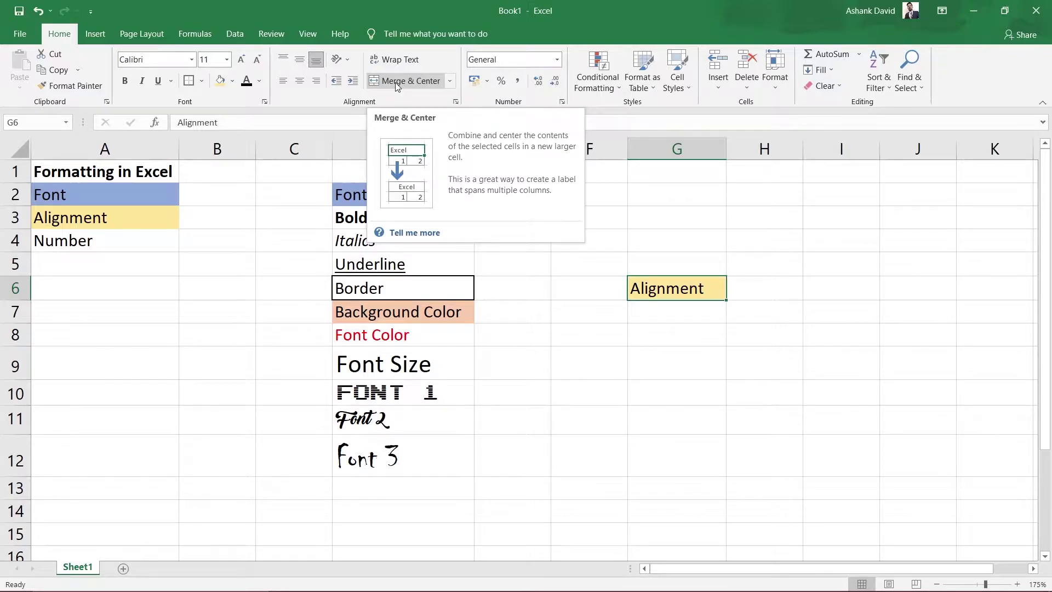
- Merge and center the range F4:H8 around the Alignment text
drag(589, 240, 765, 367)
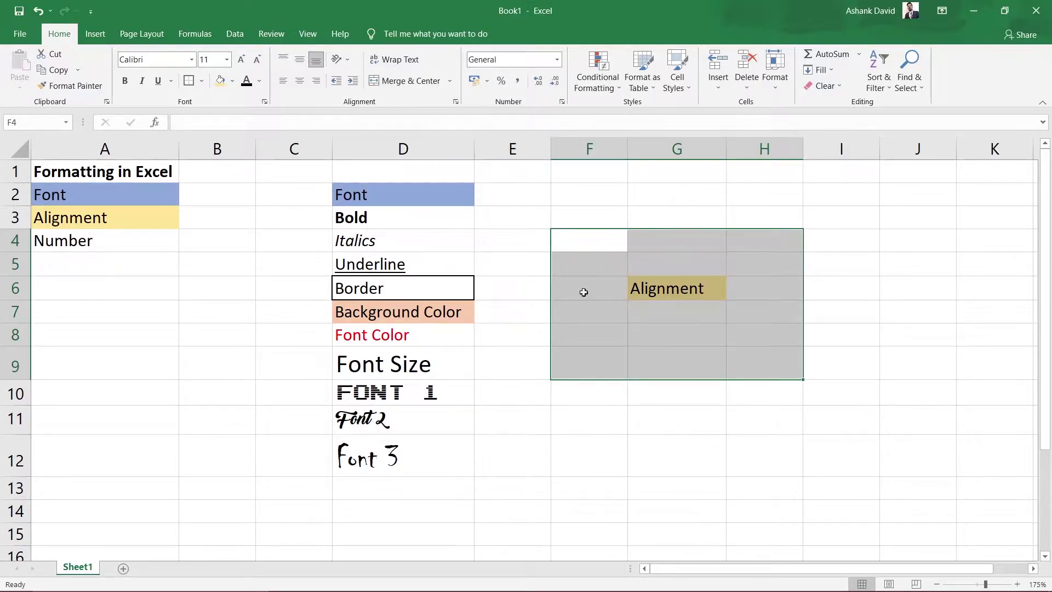
click(630, 258)
drag(610, 248, 765, 330)
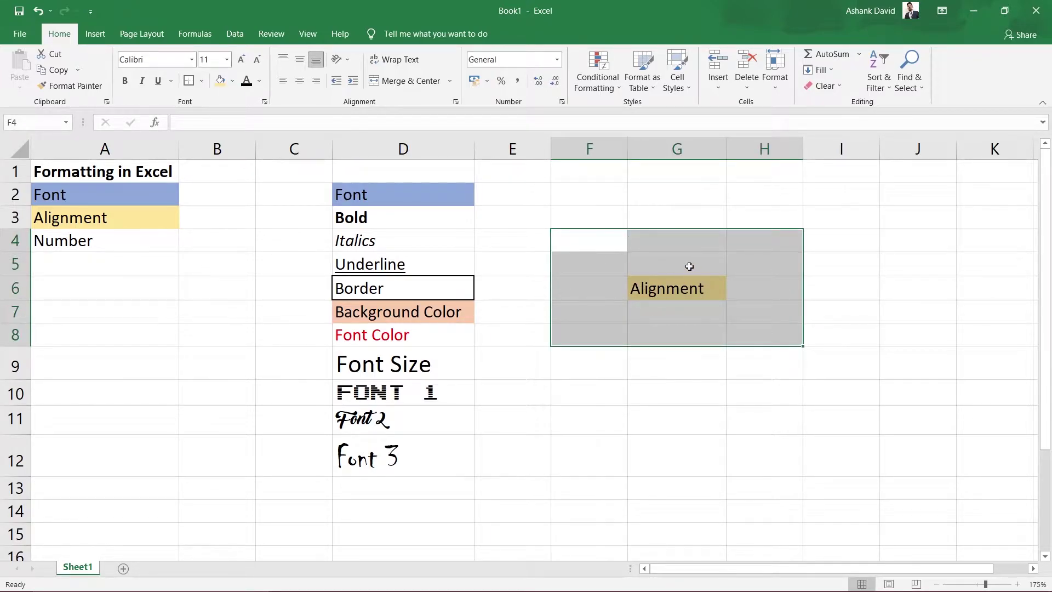
click(406, 80)
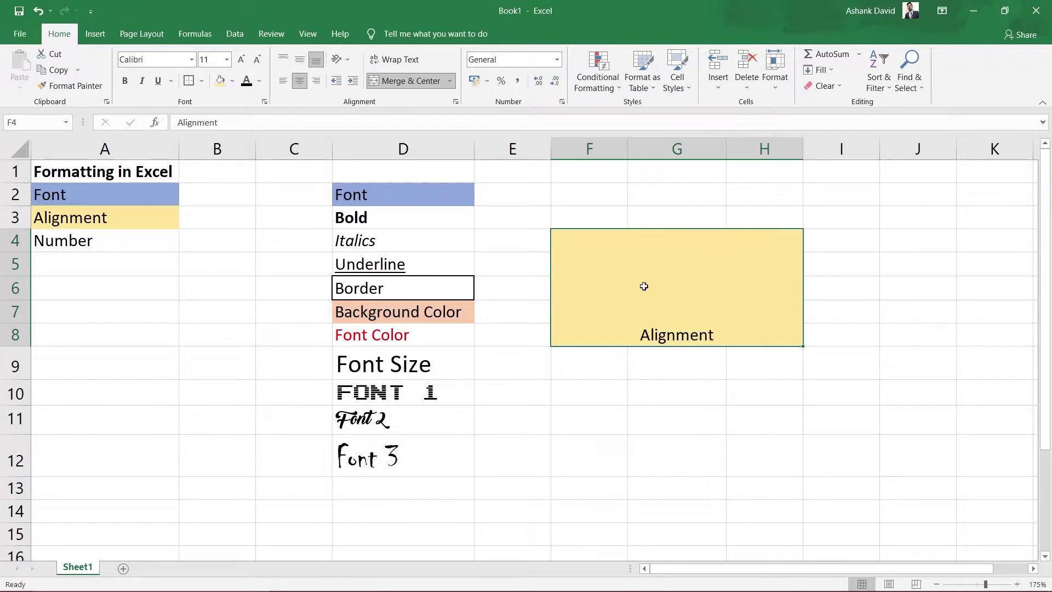
- Cycle the merged cell's vertical alignment through top, middle and bottom, ending with middle align
click(282, 60)
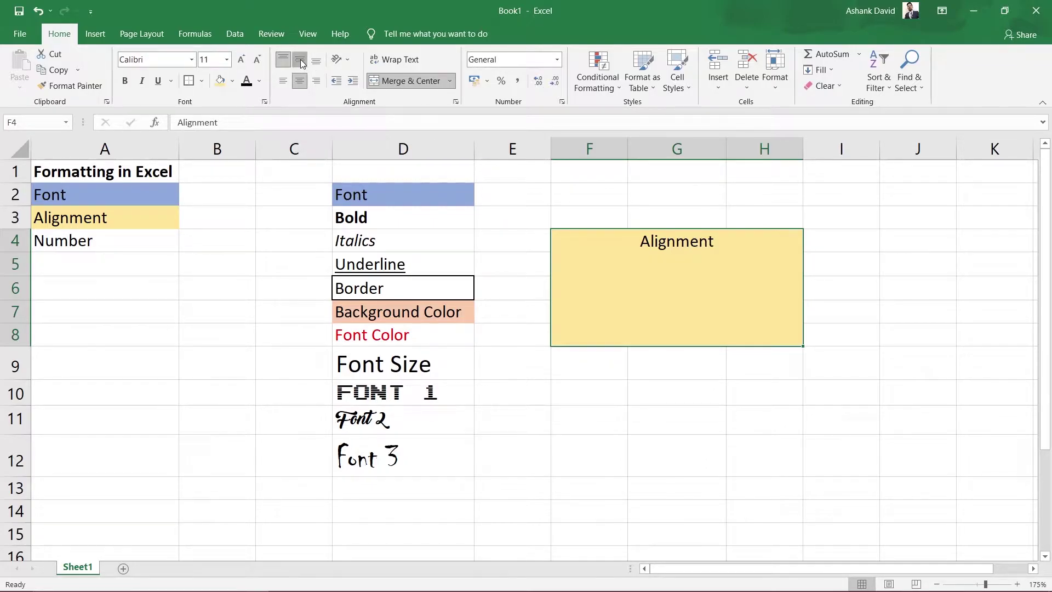
click(301, 60)
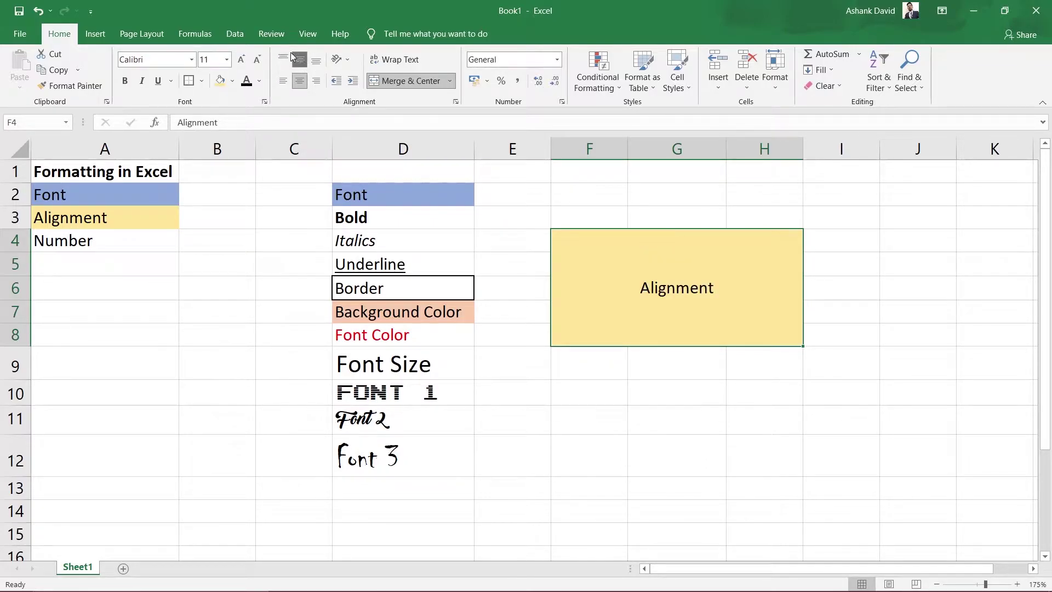
click(317, 62)
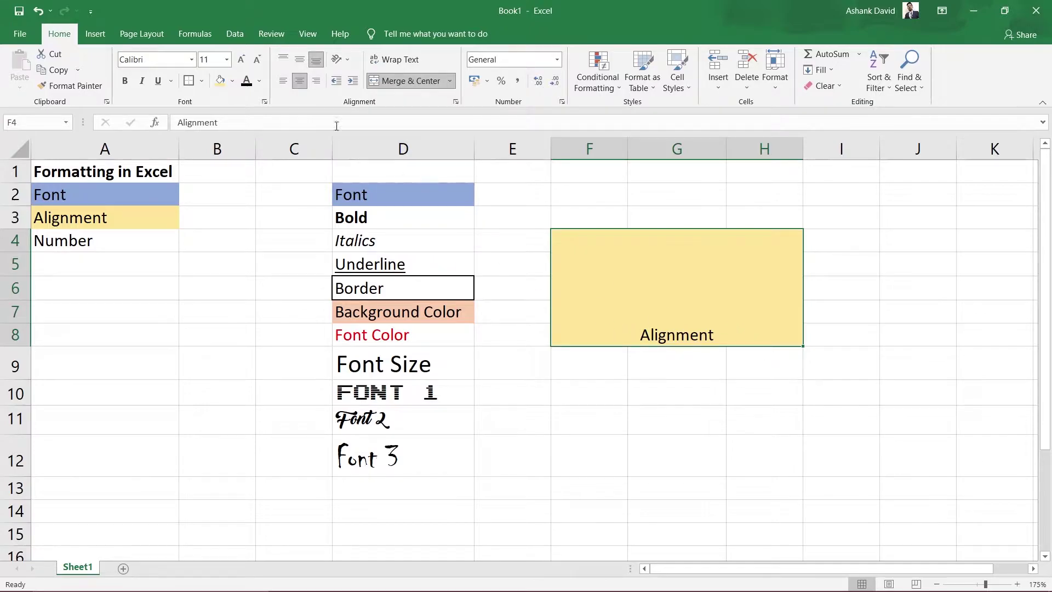
click(300, 61)
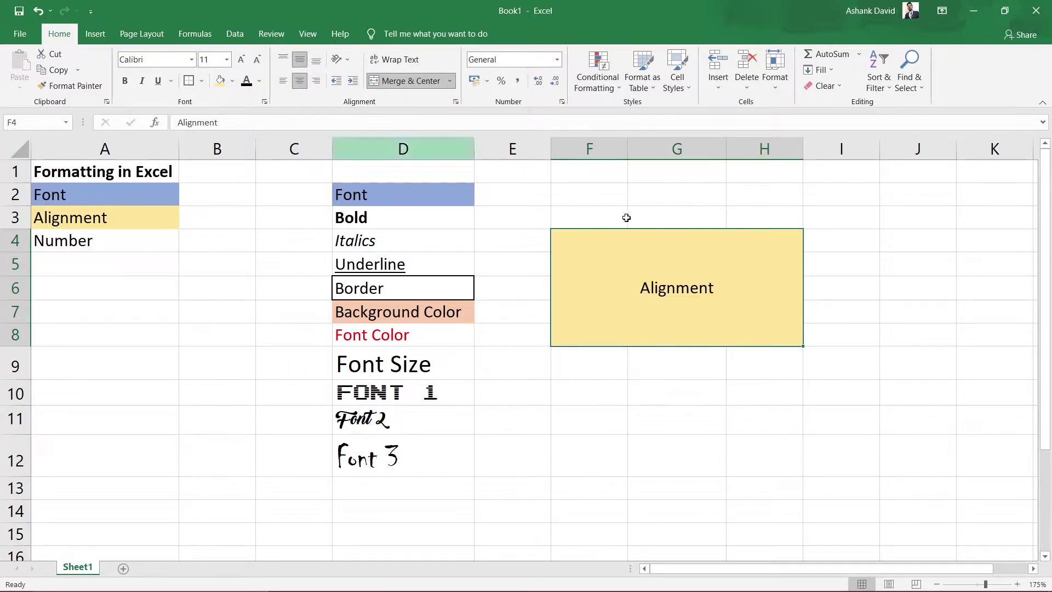
- Align the merged cell's text horizontally to the left, the center and finally the right
click(280, 86)
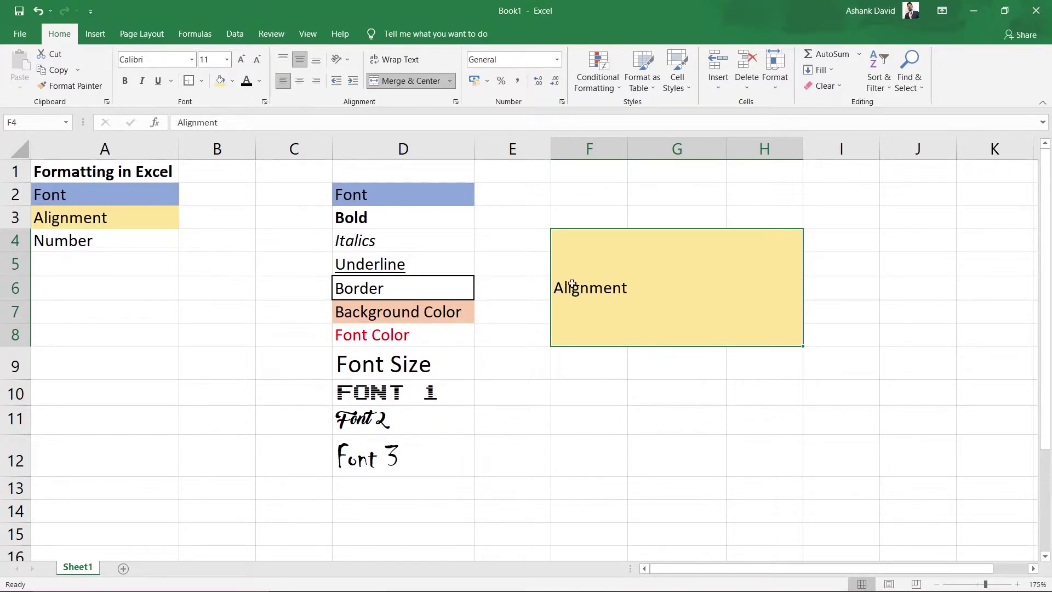
click(299, 81)
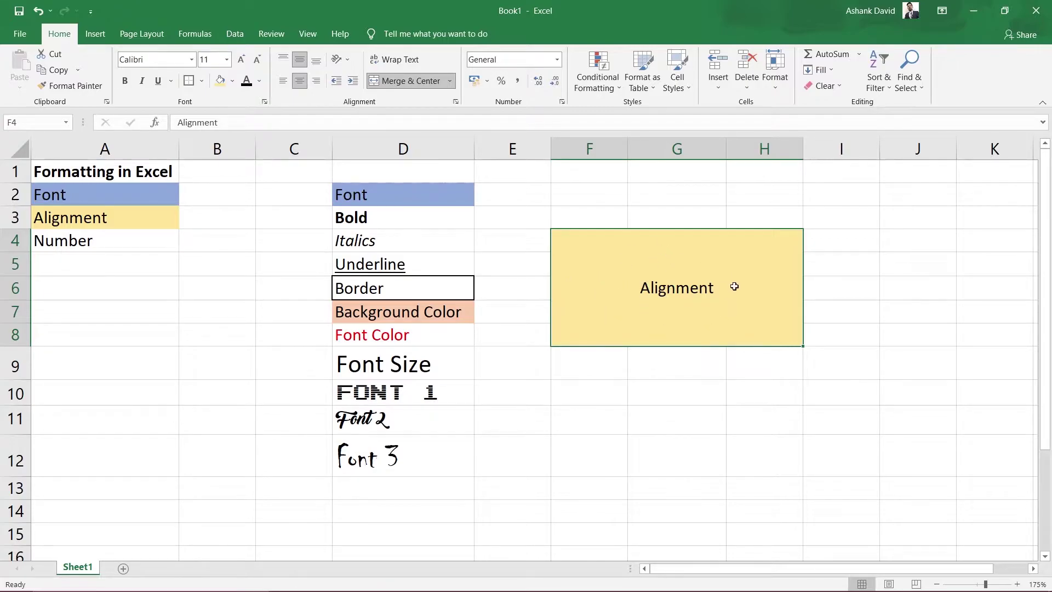
click(316, 81)
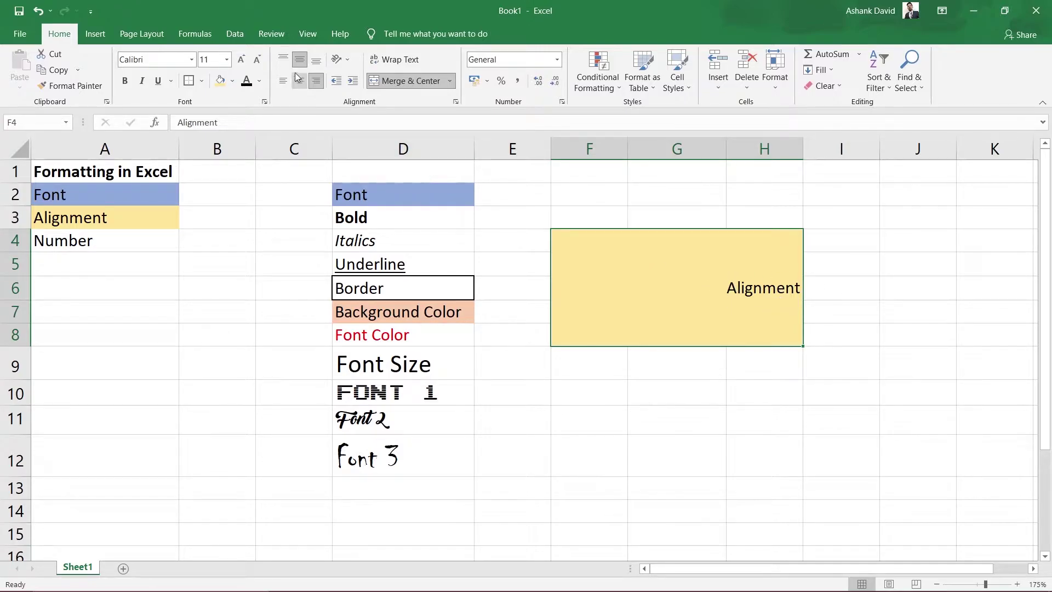
- Place the merged cell's text in its top-left corner, in its center, and finally in its bottom-right corner
click(279, 59)
click(280, 80)
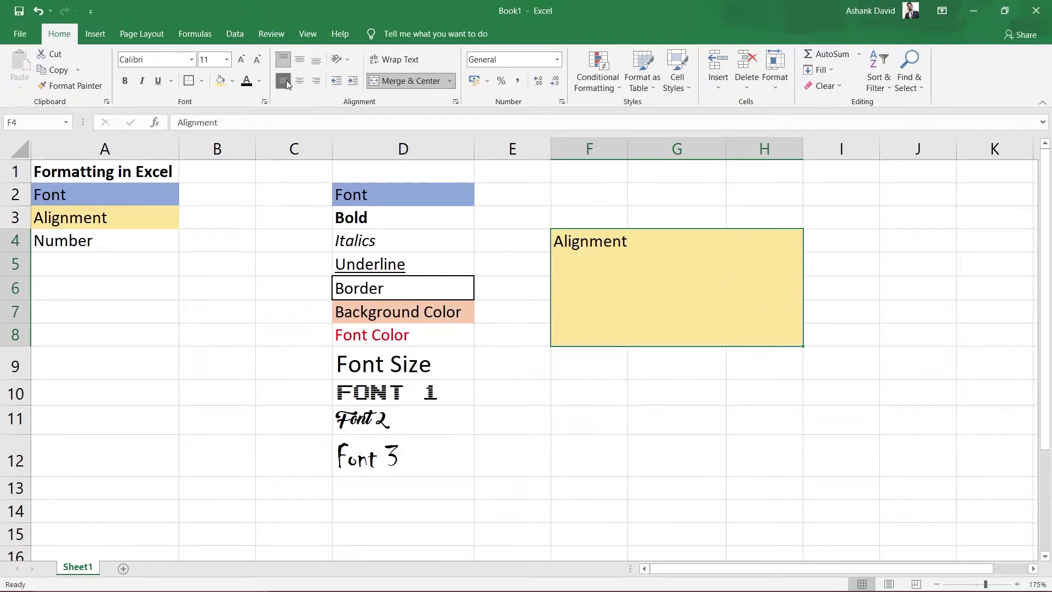
click(299, 80)
click(299, 61)
click(317, 60)
click(317, 80)
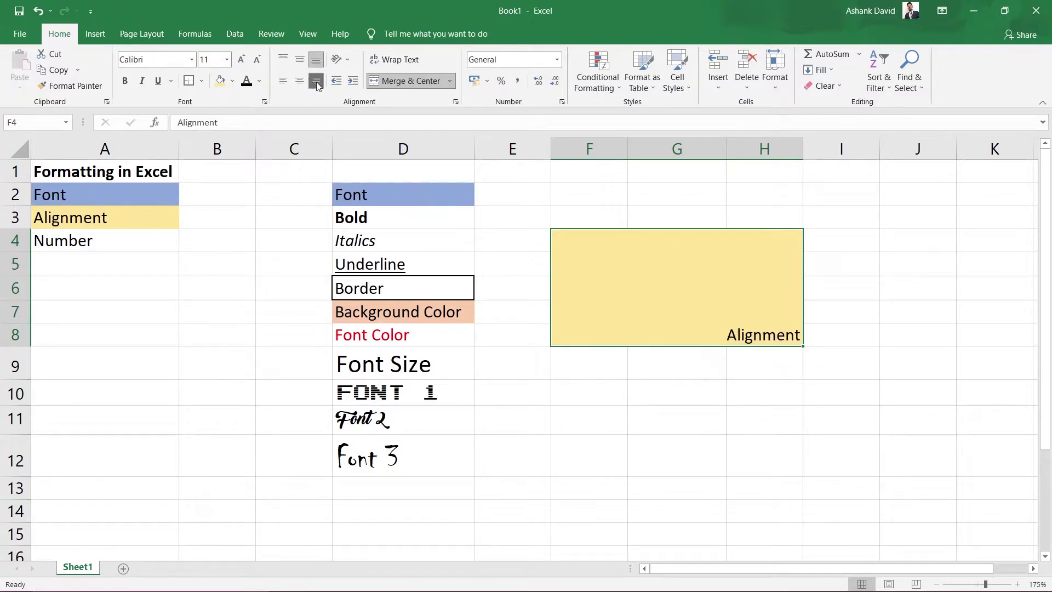
- Cycle the merged cell's text through center, top-left and bottom-right placements, ending with middle and center alignment
click(298, 62)
click(299, 81)
click(283, 80)
click(283, 58)
click(316, 60)
click(316, 81)
click(297, 80)
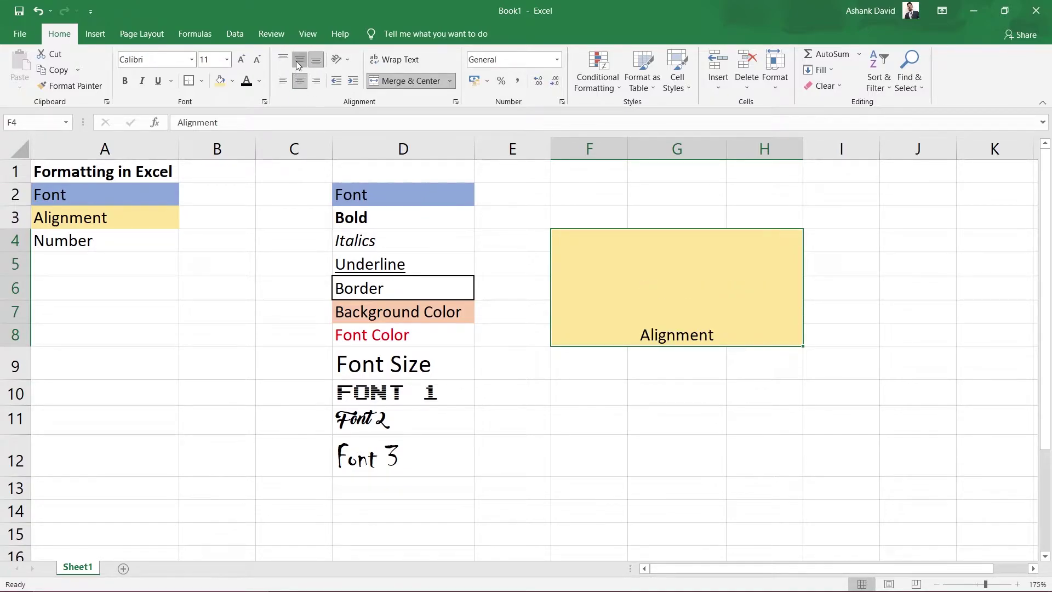
click(297, 61)
click(281, 59)
click(283, 81)
click(299, 60)
click(299, 80)
- Cycle repeatedly through top, middle and bottom alignment on the merged cell, ending with bottom align
click(283, 59)
click(299, 59)
click(312, 60)
click(299, 60)
click(283, 59)
click(299, 59)
click(317, 59)
- Cycle the merged cell's text through left, center and right alignment, ending centered horizontally and middle-aligned vertically
click(283, 81)
click(299, 81)
click(316, 81)
click(299, 81)
click(282, 81)
click(299, 81)
click(299, 59)
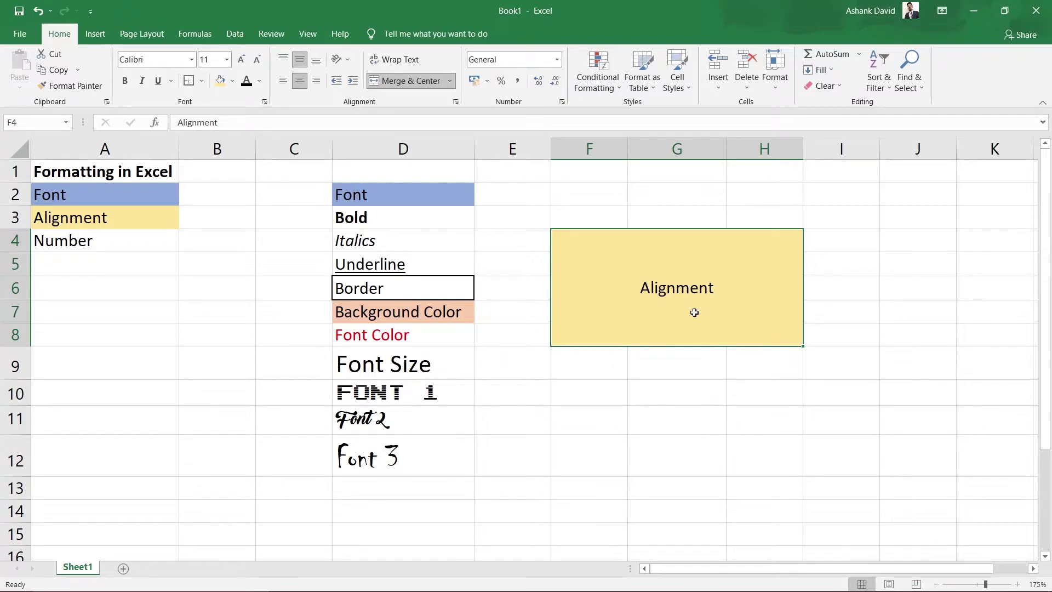
- Unmerge the merged Alignment cell back into the separate cells F4:H8
click(748, 415)
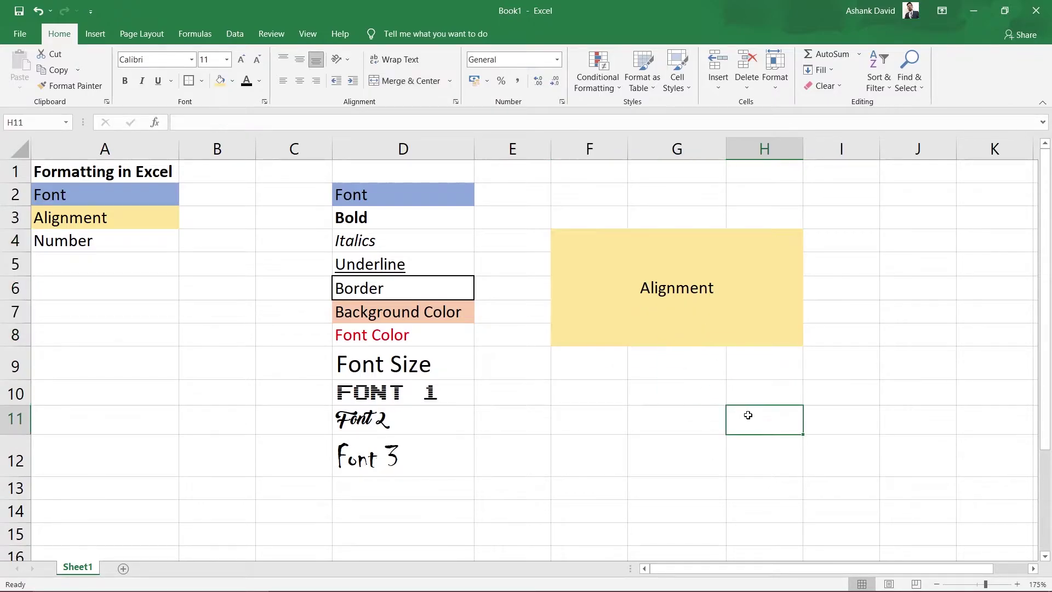
click(571, 243)
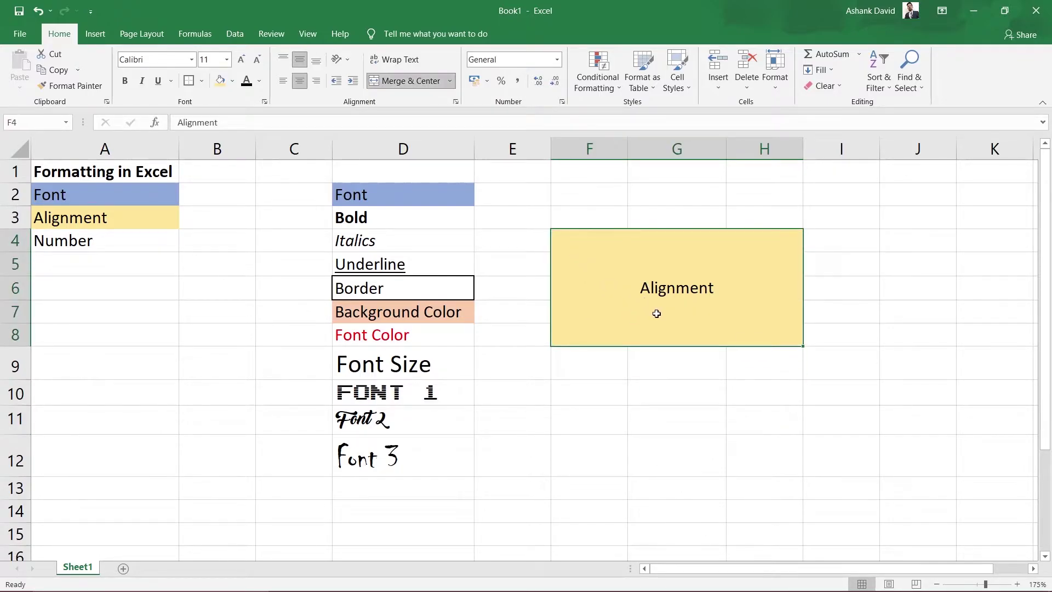
click(407, 82)
click(694, 497)
click(693, 318)
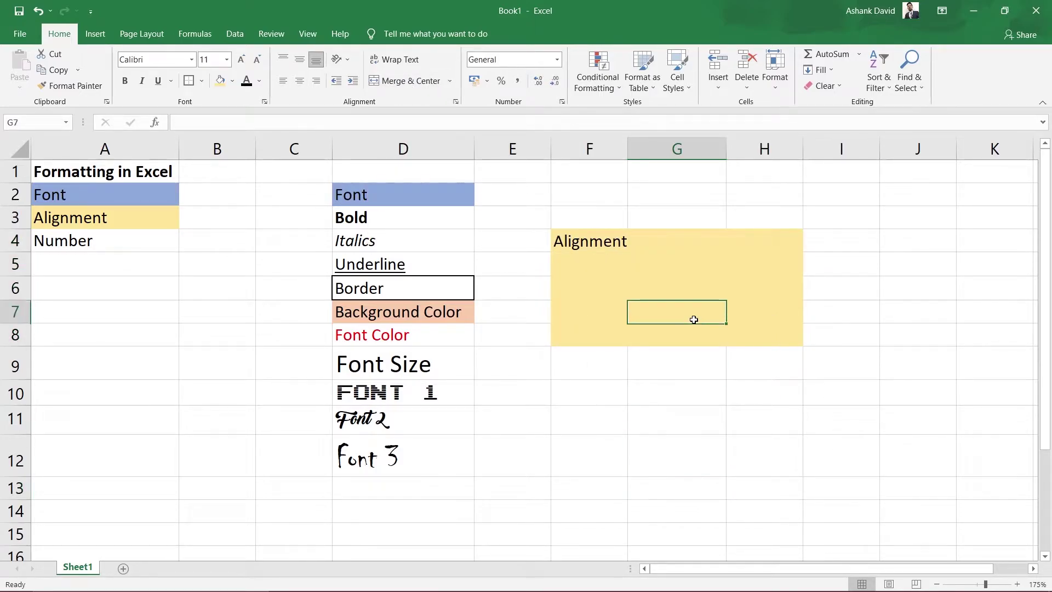
- Remove the fill color from the range F4:H8 by applying No Fill
click(658, 260)
drag(589, 241, 729, 315)
click(765, 390)
drag(590, 241, 780, 346)
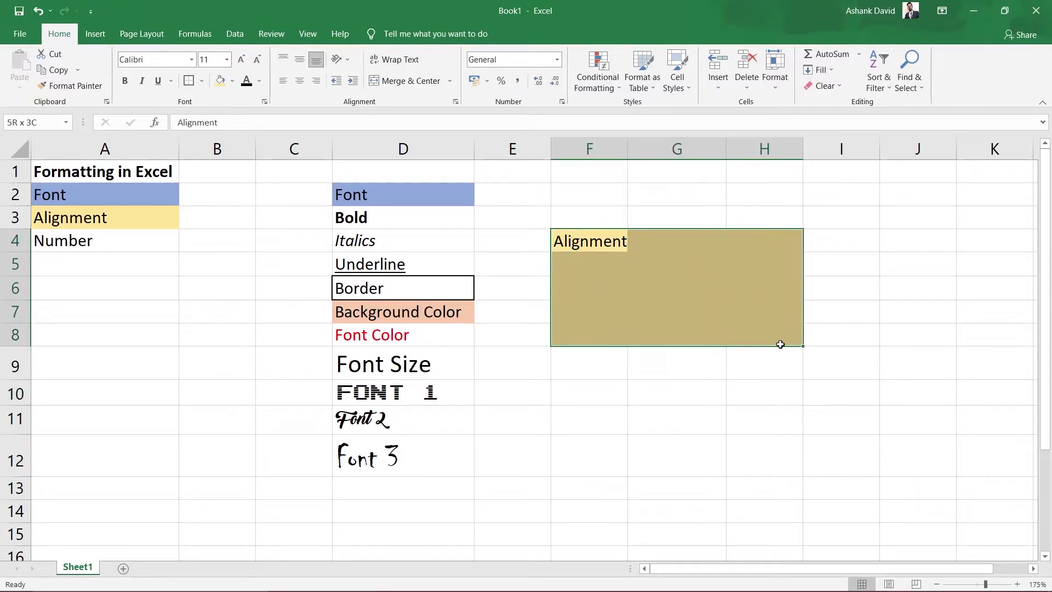
click(232, 81)
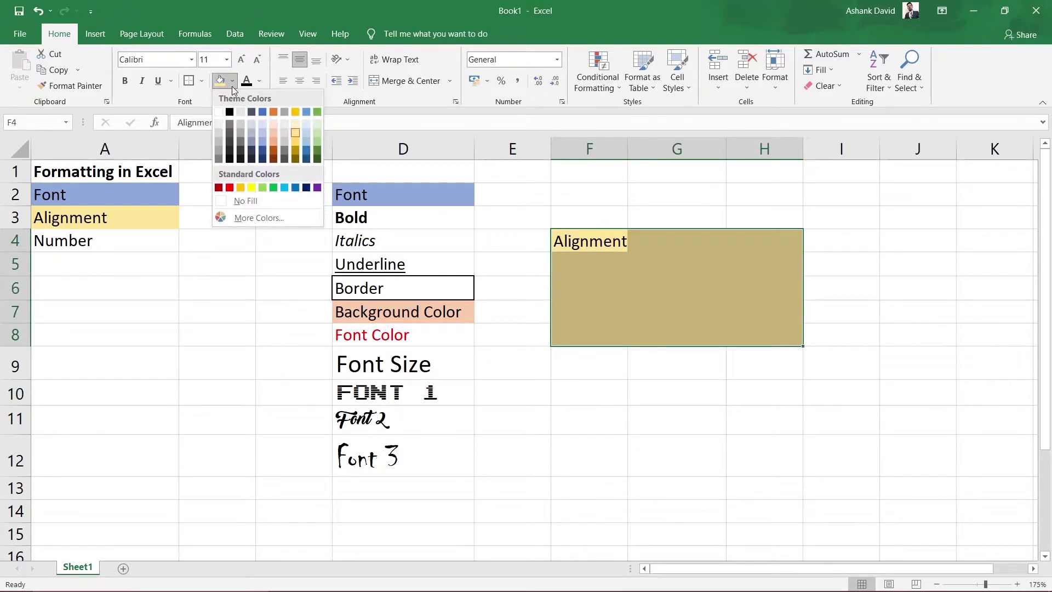
click(243, 202)
click(812, 405)
drag(586, 243, 742, 329)
click(918, 488)
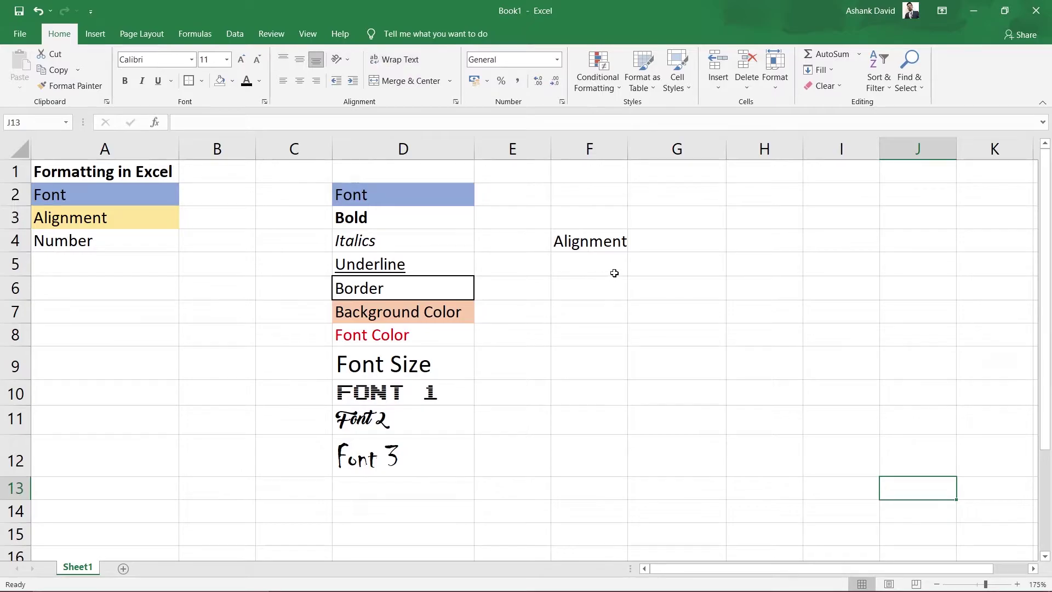
- Enter the sample text "asdasdassdasdasdaadsd" in cell F6 and compare the contents of F6 and G6
click(600, 299)
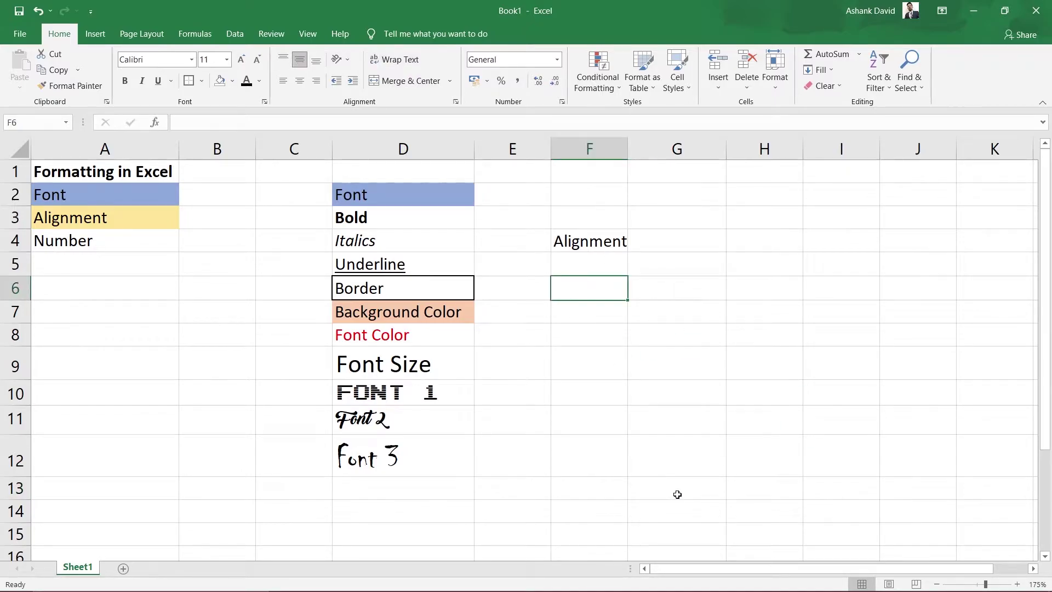
text(asdasdassdasdasdaadsd)
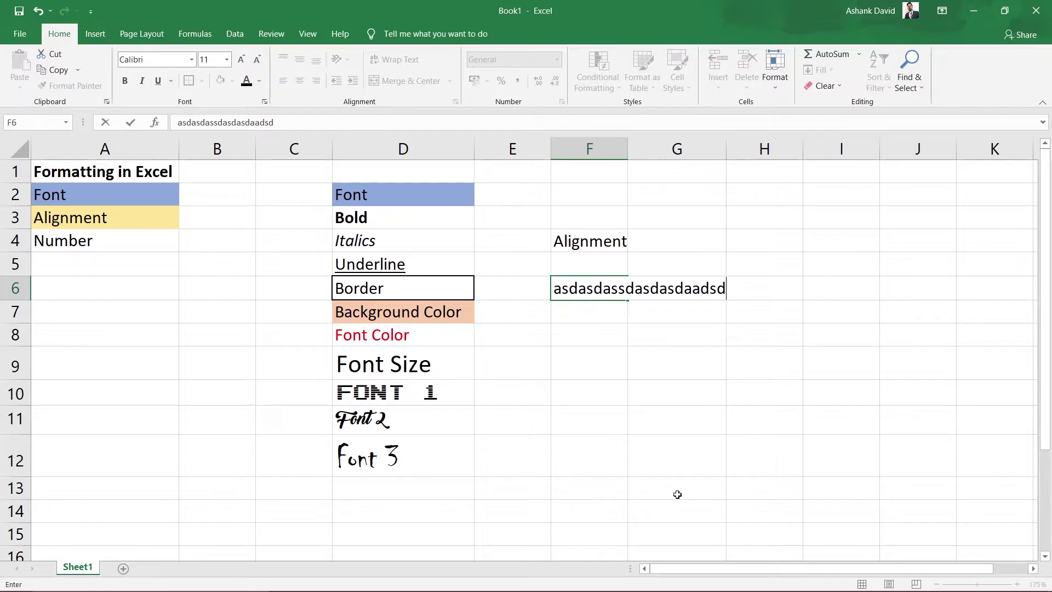
click(729, 473)
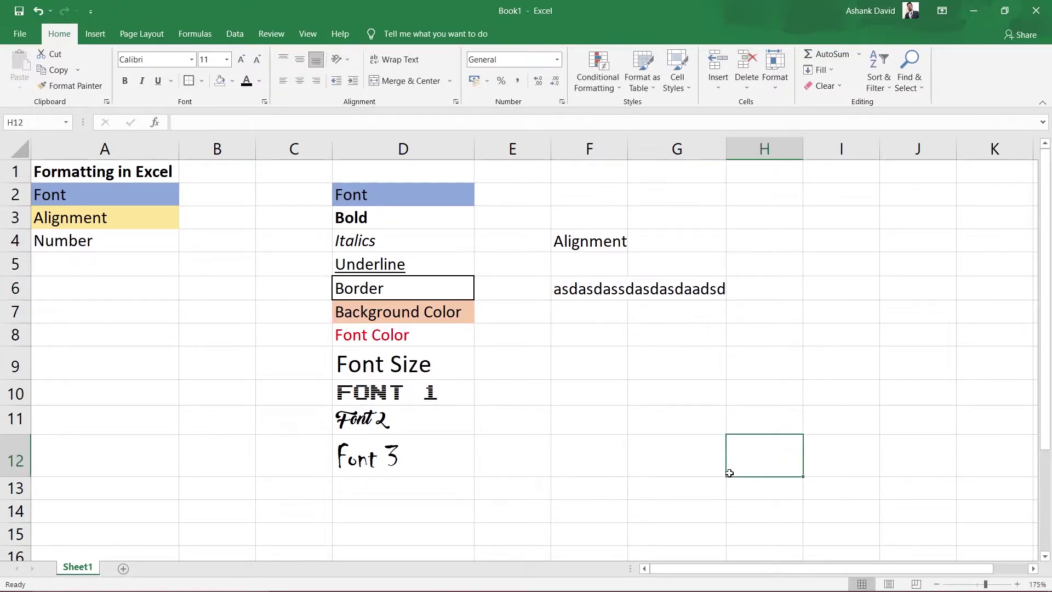
click(585, 289)
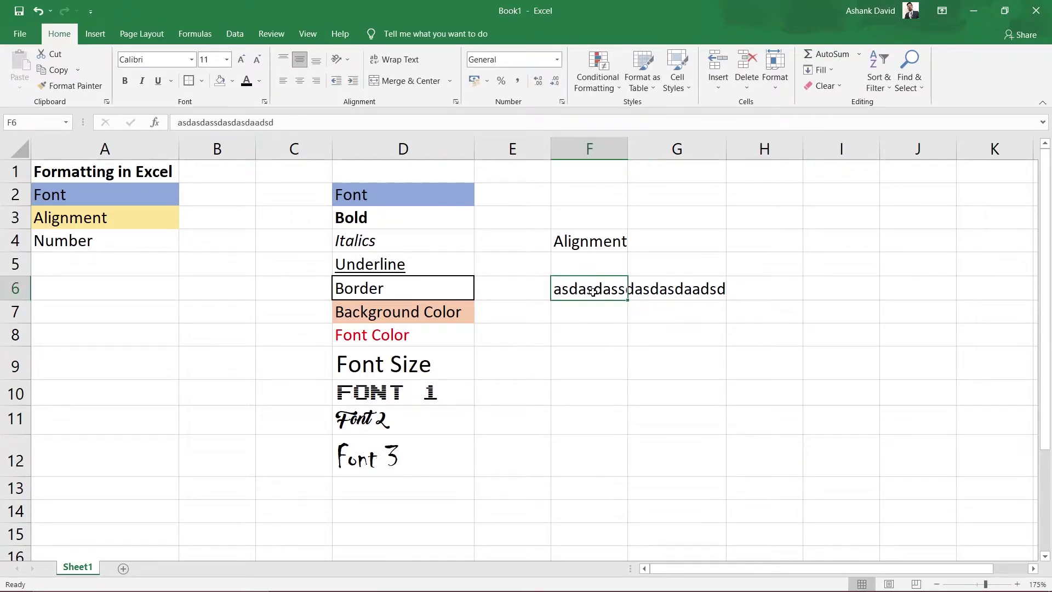
click(667, 294)
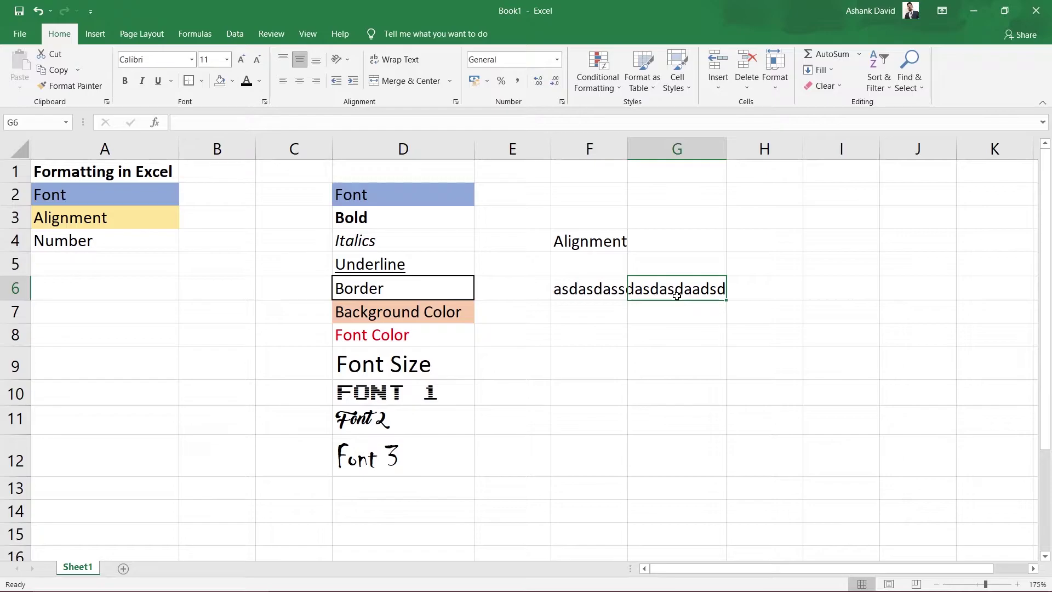
click(585, 288)
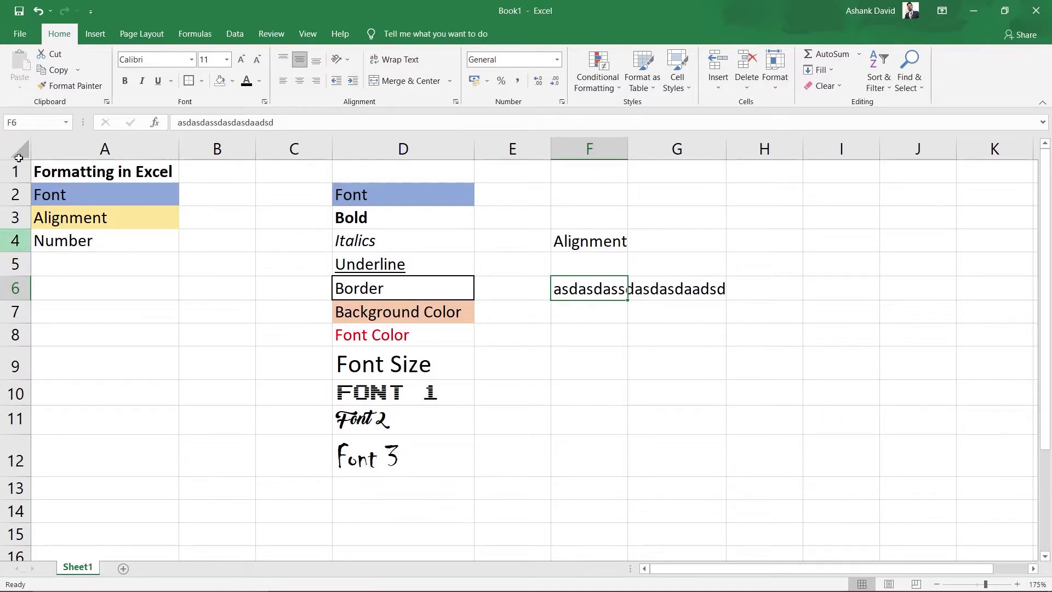
click(679, 300)
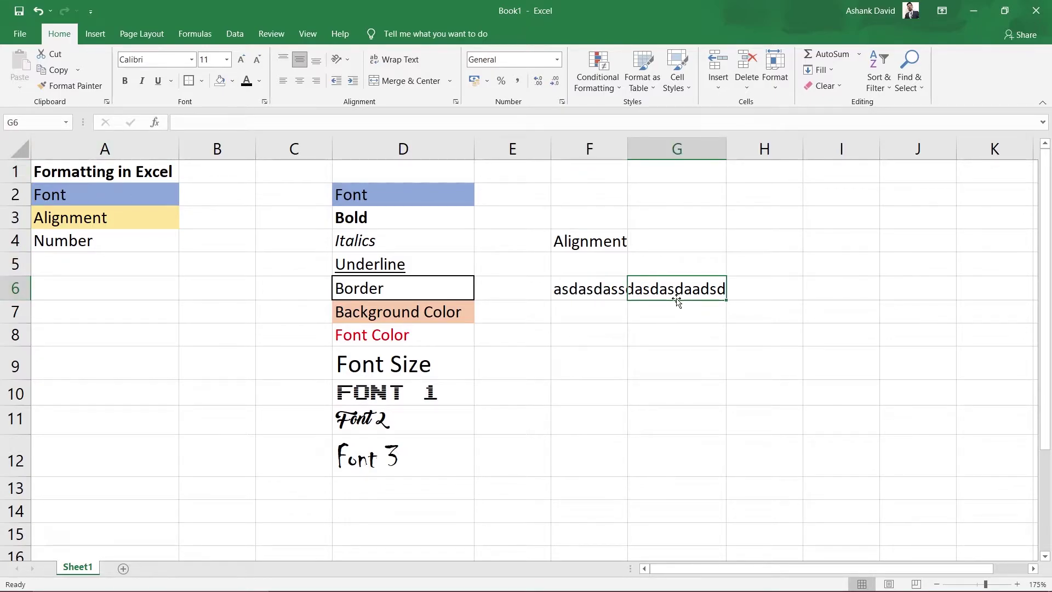
- Apply Wrap Text to F6:G6, and turn wrapping off again for cell F6
drag(578, 292, 686, 294)
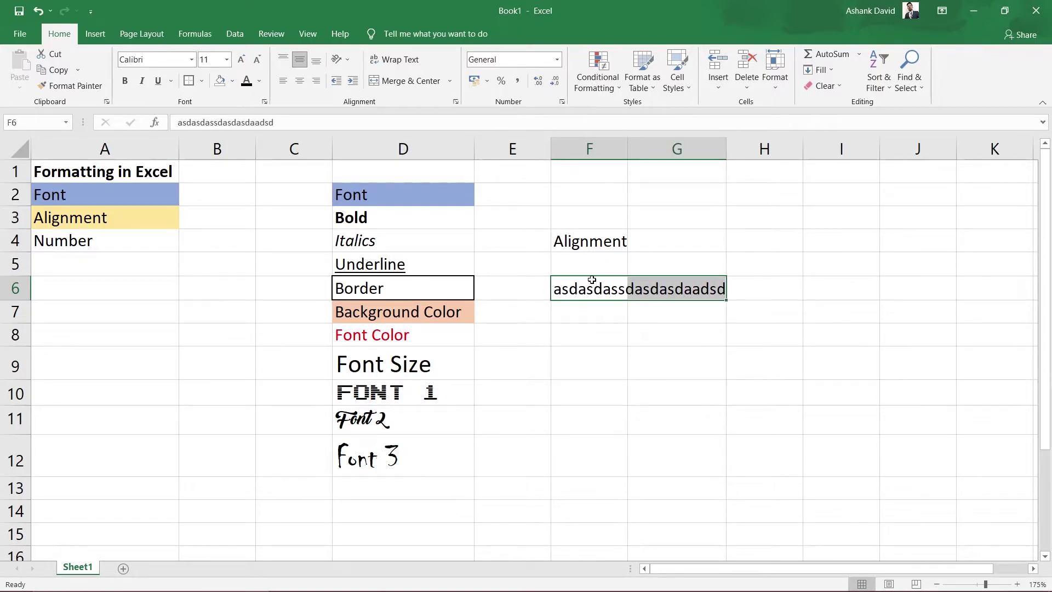
click(391, 62)
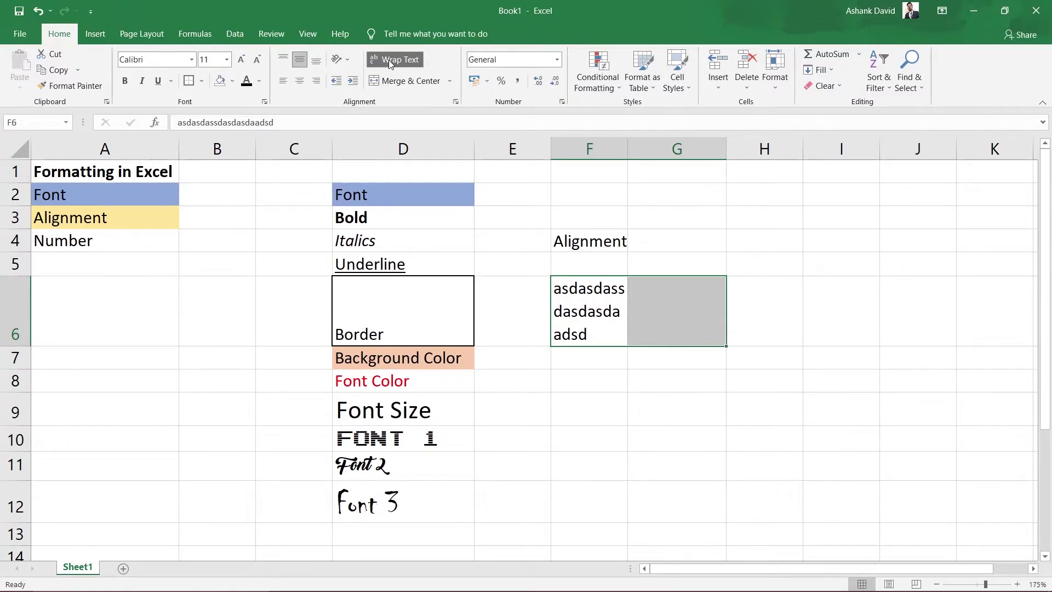
click(592, 313)
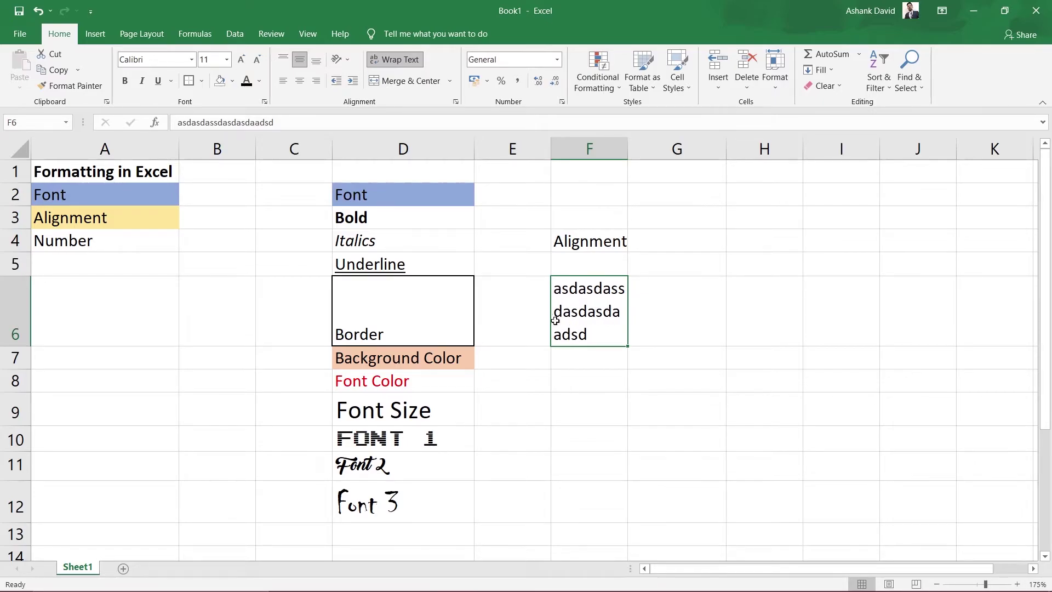
click(392, 60)
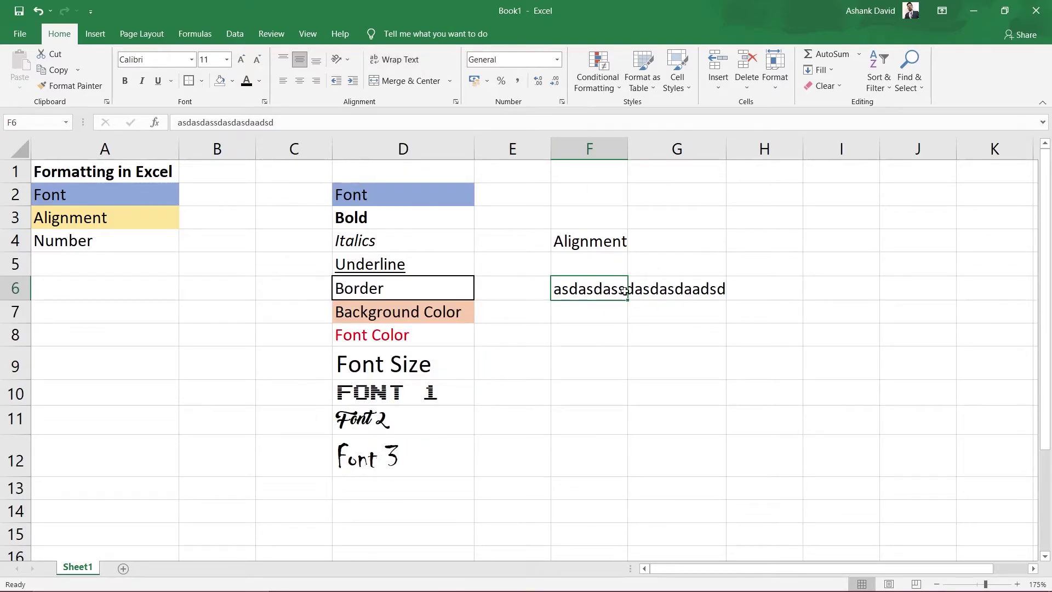
- Clear the sample text from the range F6:G6
drag(603, 291, 688, 286)
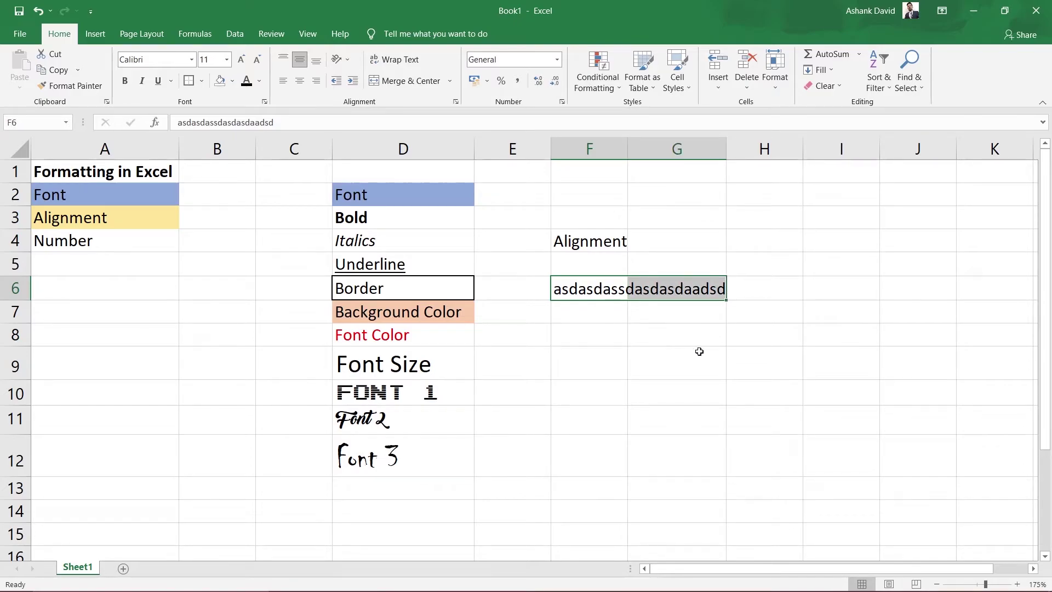
key(Delete)
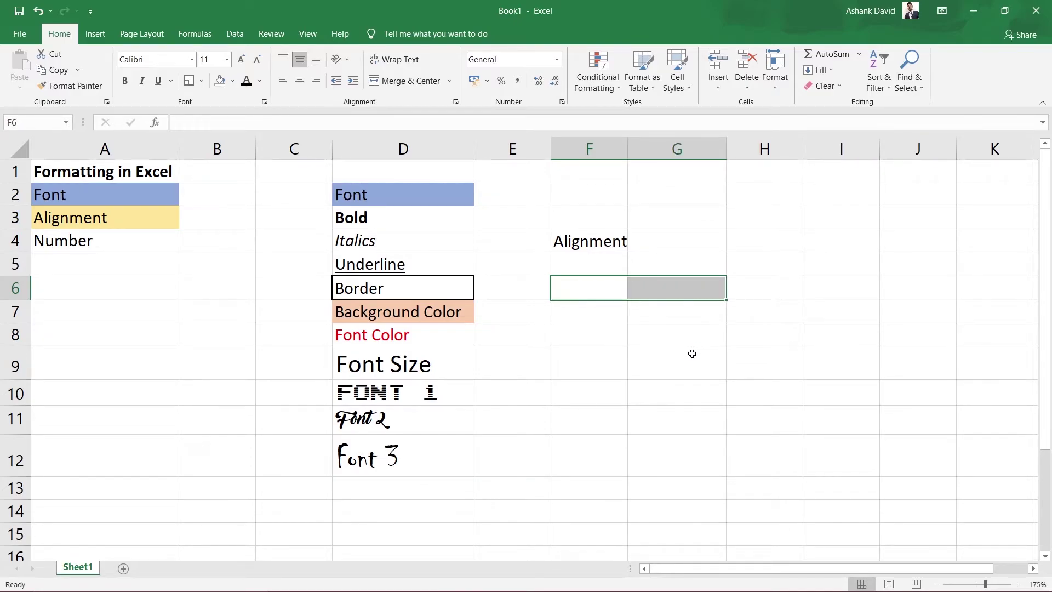
- Merge and center the range F4:H7 containing the text "Alignment"
click(589, 241)
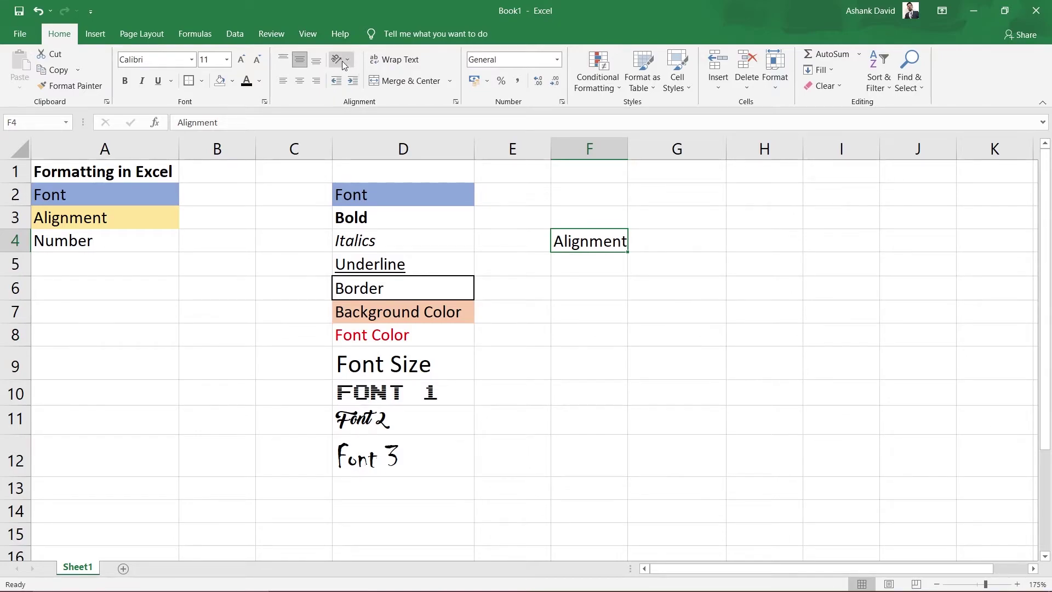
mouse_move(573, 240)
mouse_down()
mouse_move(632, 285)
mouse_move(735, 315)
mouse_up()
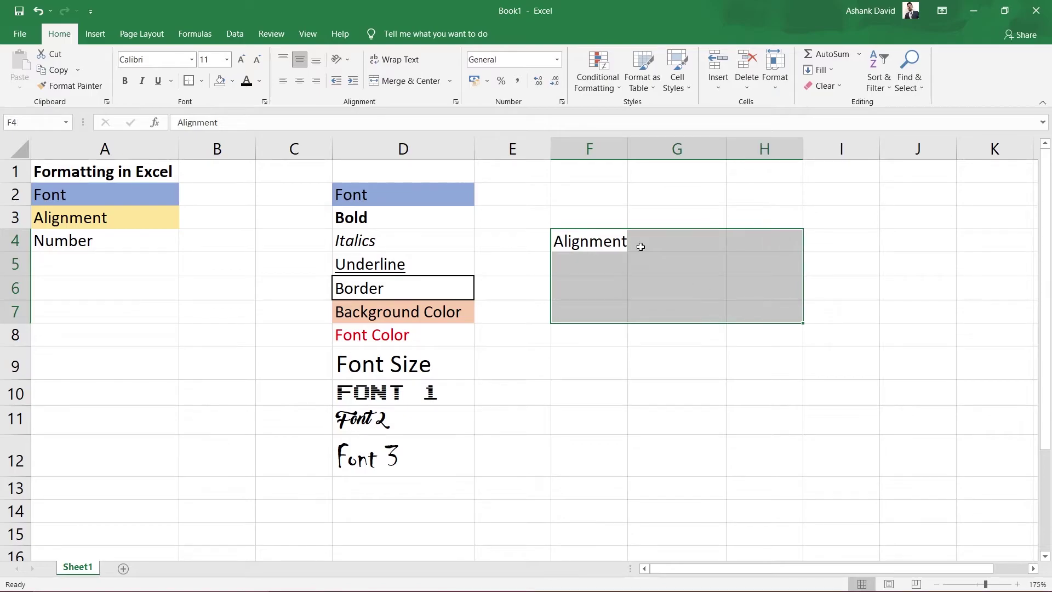
click(416, 84)
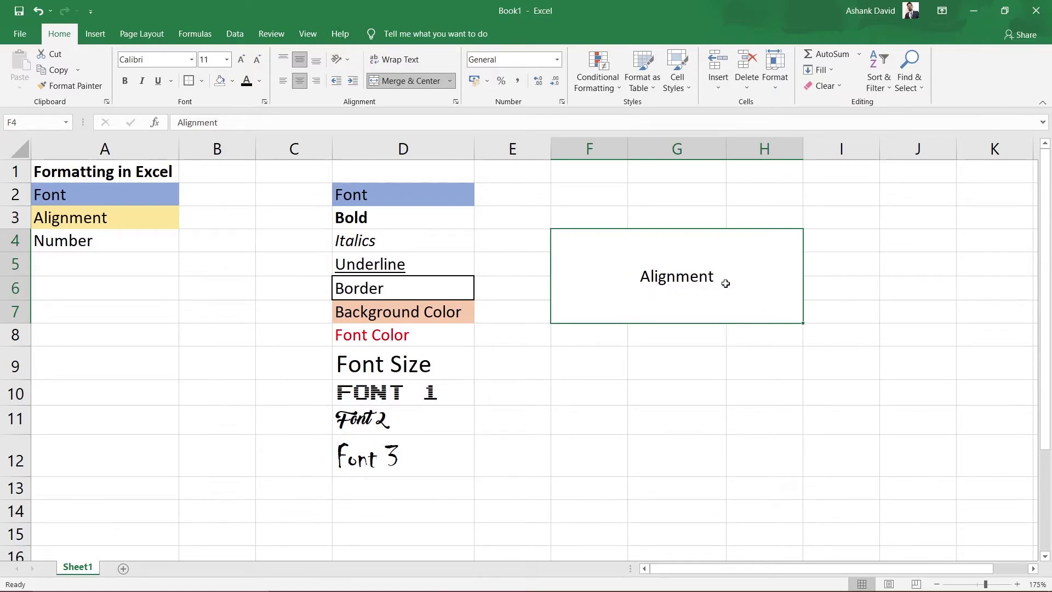
- Set the orientation of the merged "Alignment" cell to Angle Counterclockwise, and change it to Angle Clockwise
click(349, 60)
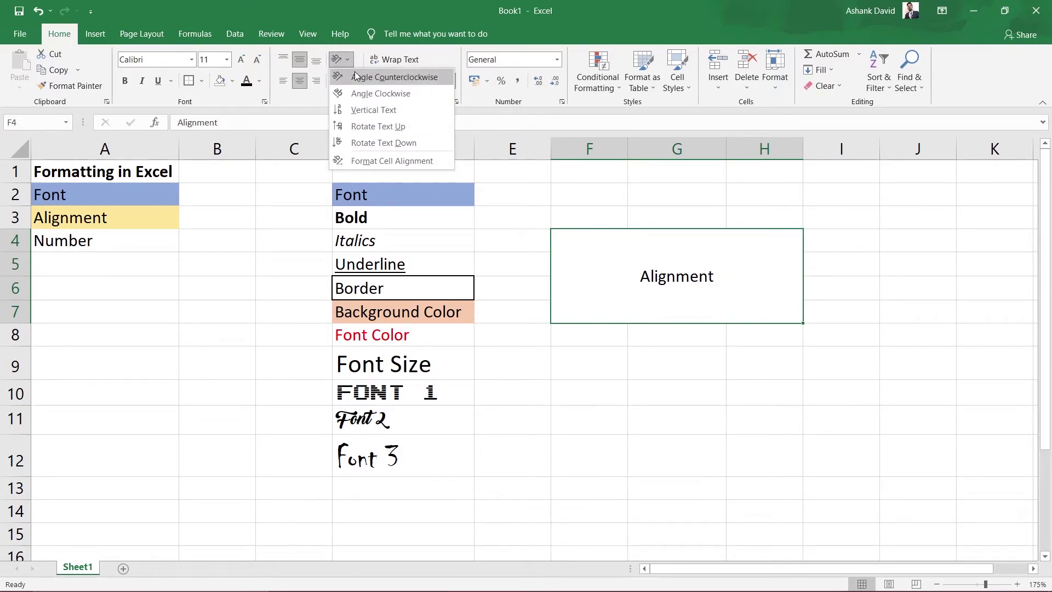
click(359, 77)
click(346, 60)
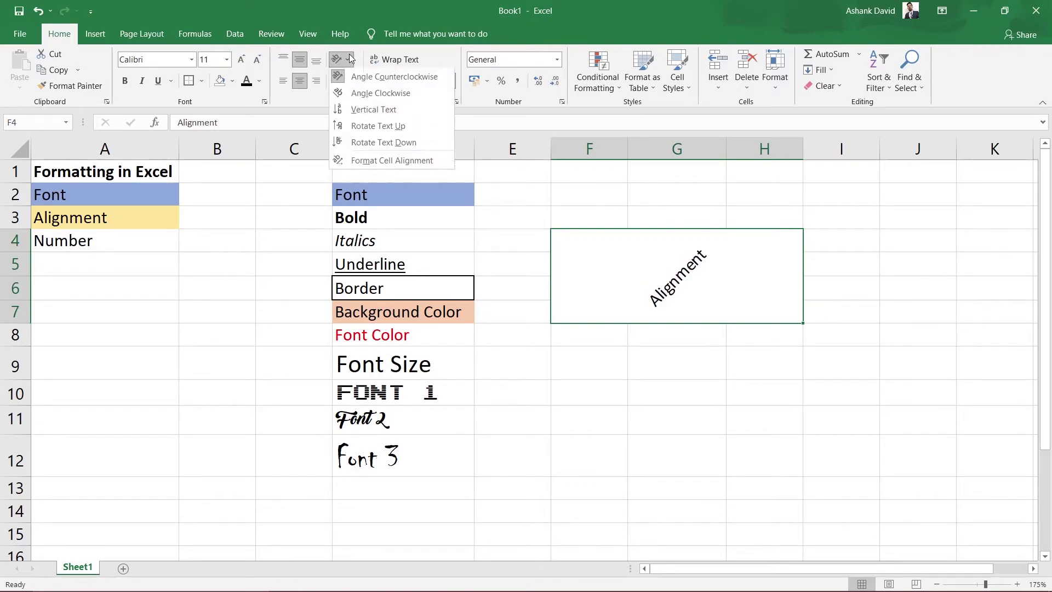
click(365, 95)
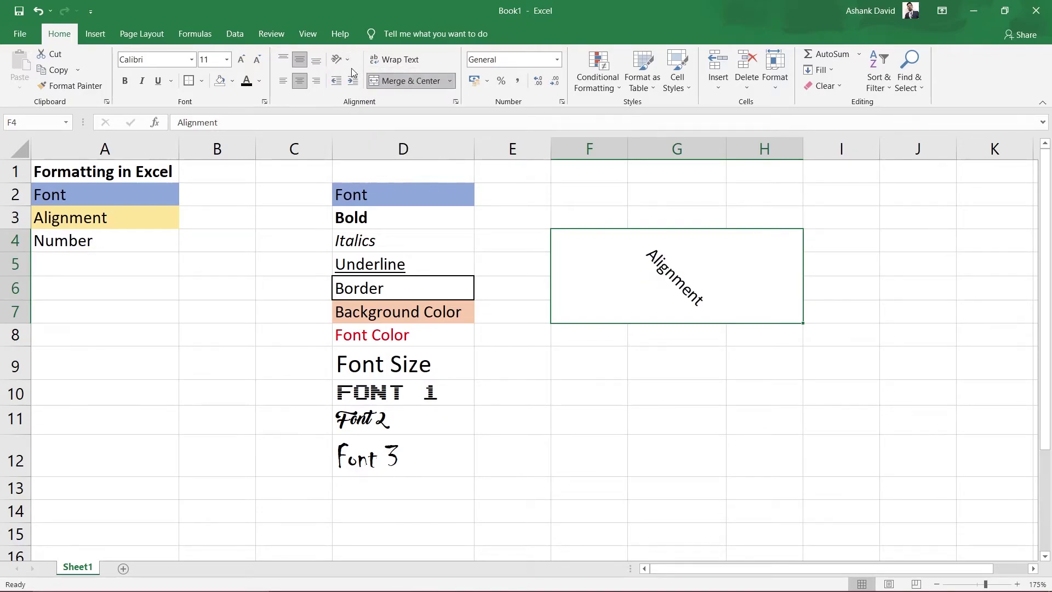
- Try the Vertical Text, Rotate Text Up and Rotate Text Down orientations on the merged "Alignment" cell
click(346, 60)
click(370, 110)
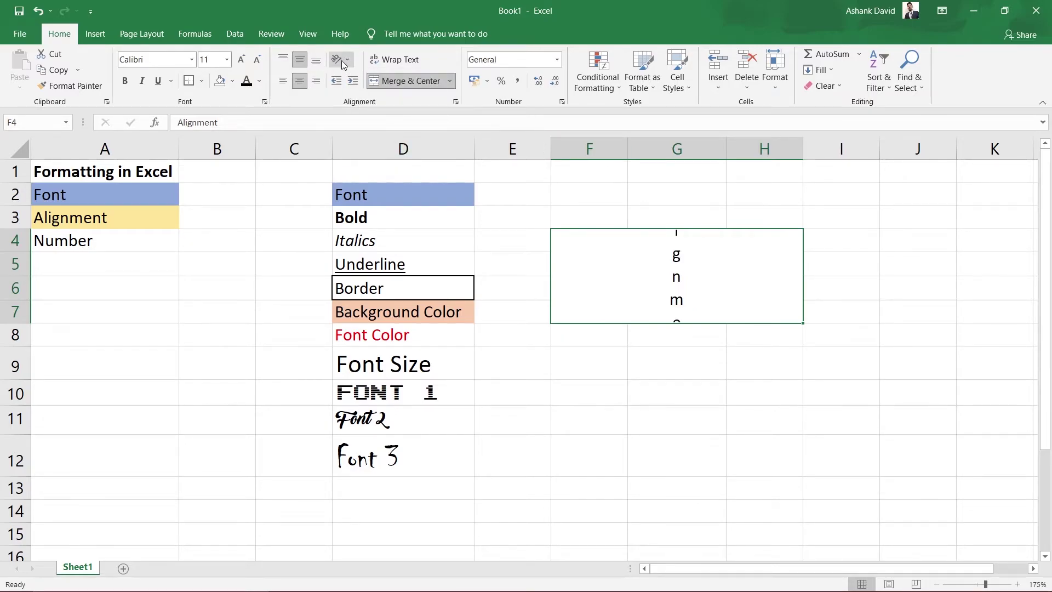
click(341, 60)
click(361, 125)
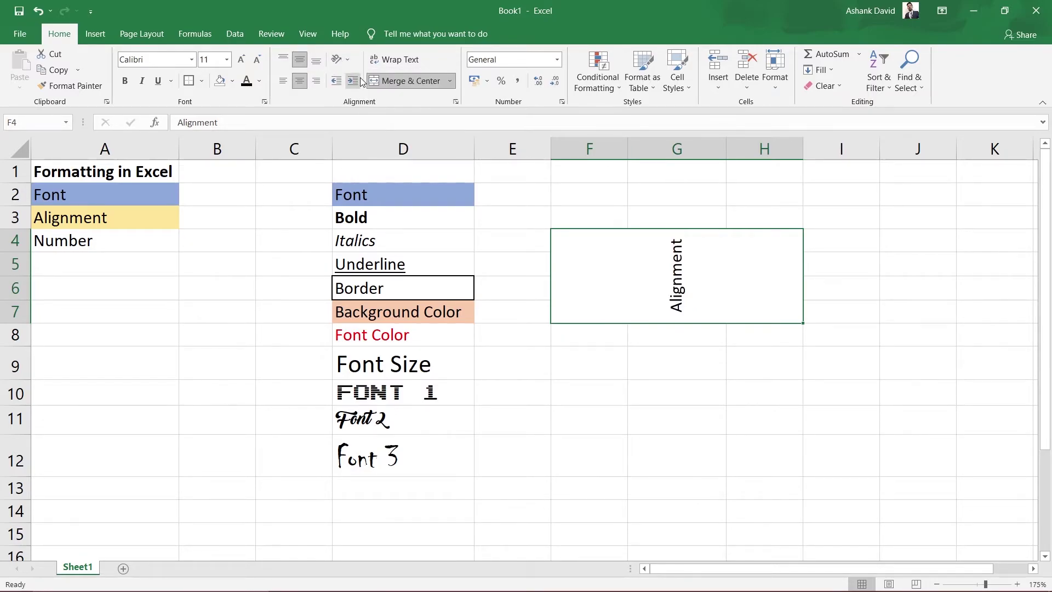
click(347, 58)
click(362, 141)
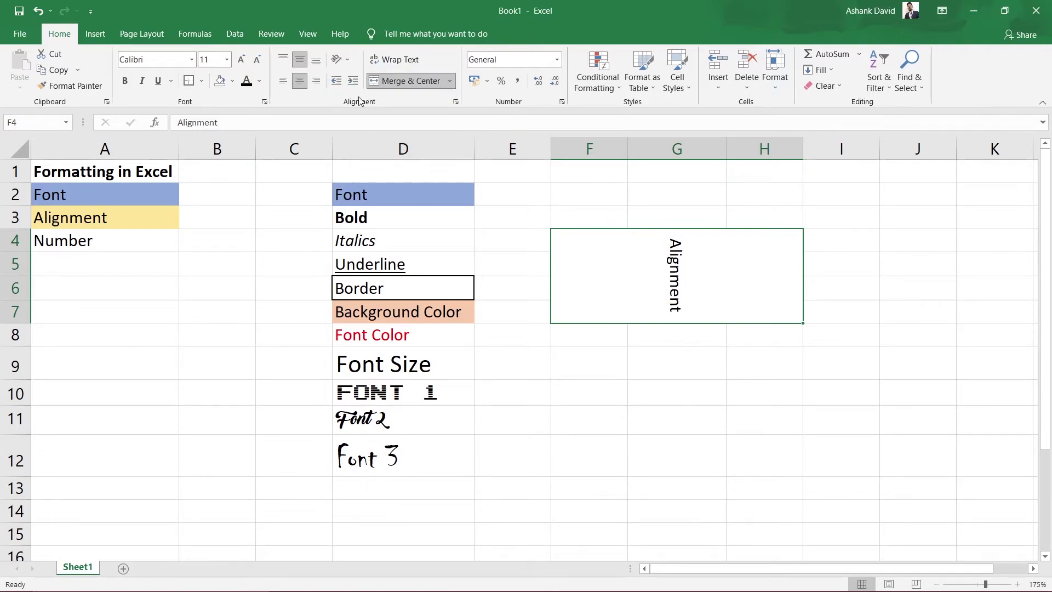
- Set the merged cell's orientation to Angle Counterclockwise, and turn it off again to restore horizontal text
click(350, 62)
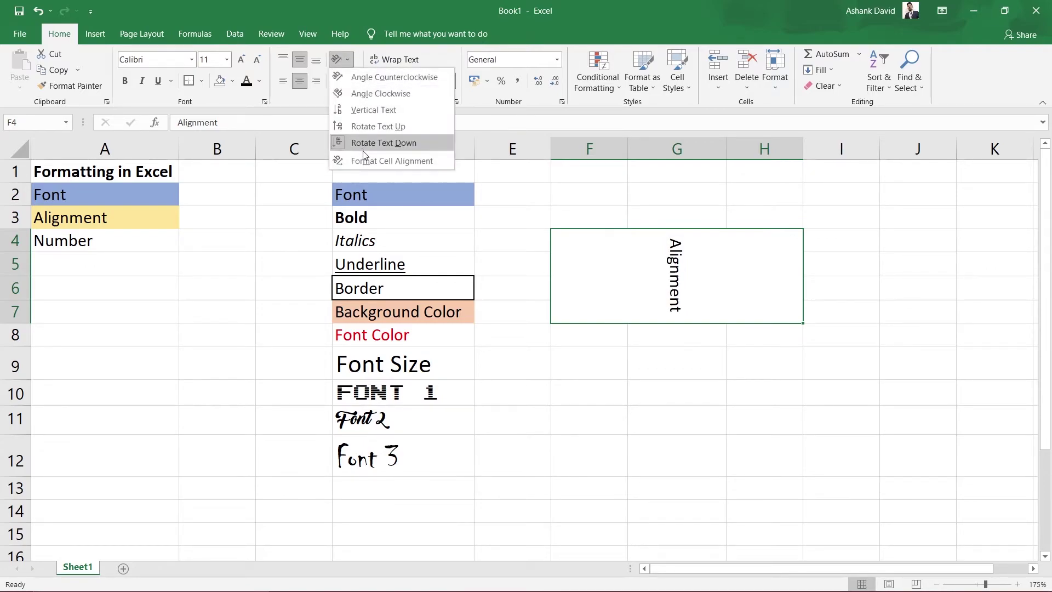
click(367, 81)
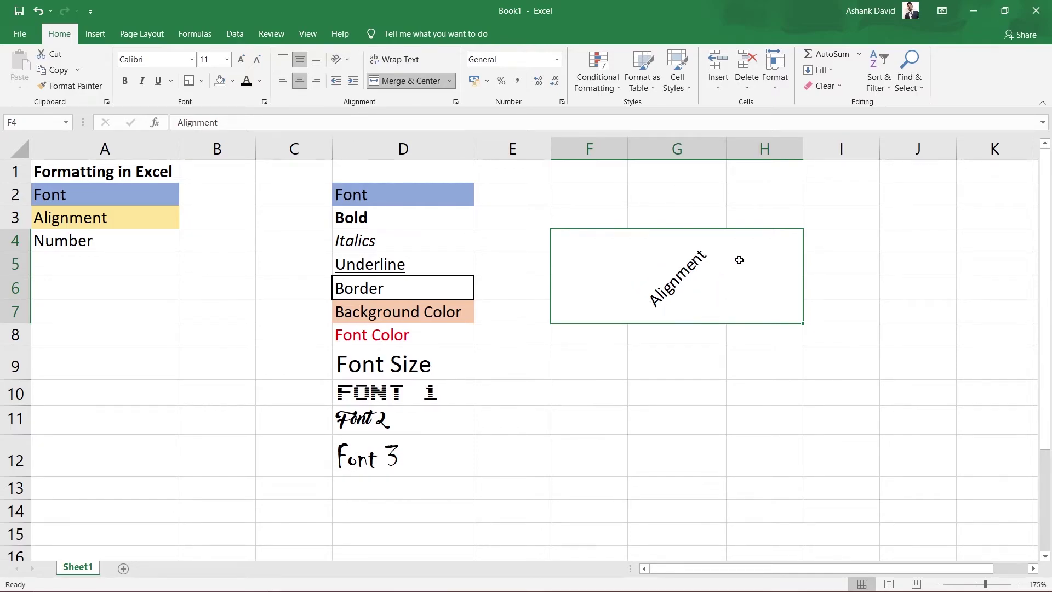
click(345, 60)
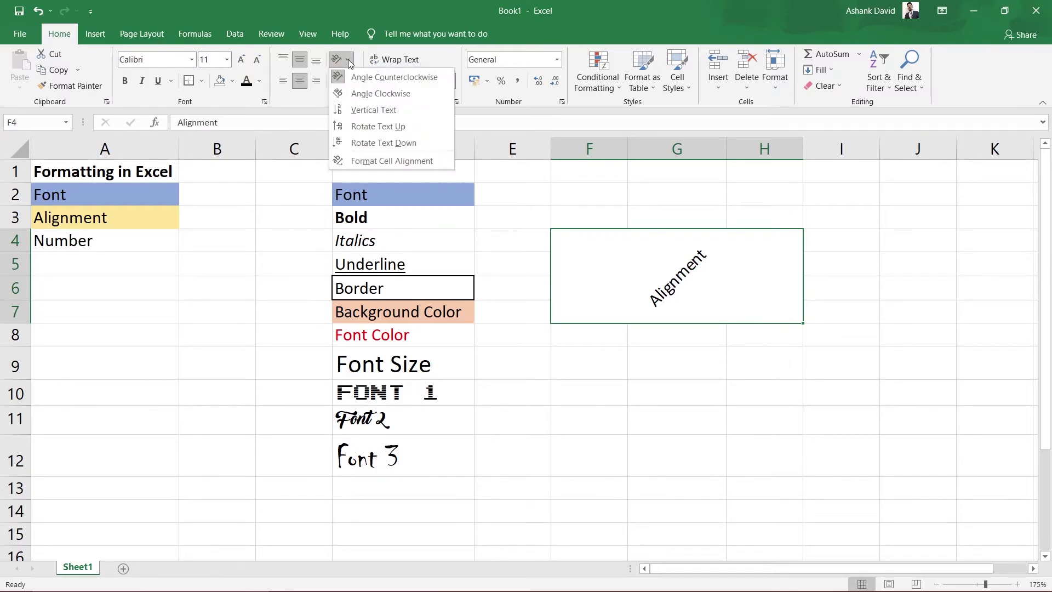
click(379, 80)
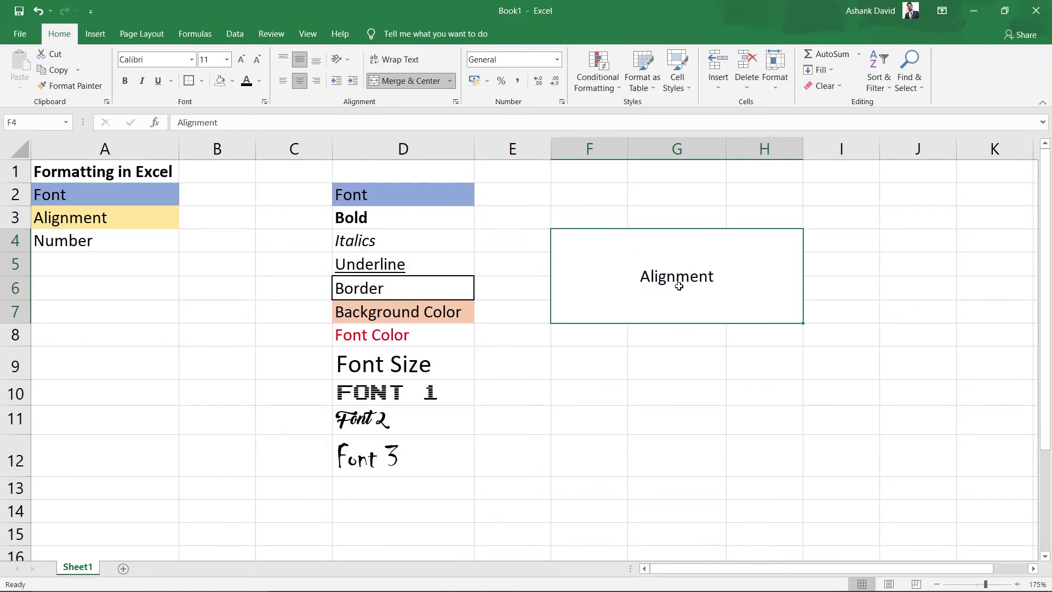
- Undo the last change and unmerge the range F4:H7
key(ctrl+z)
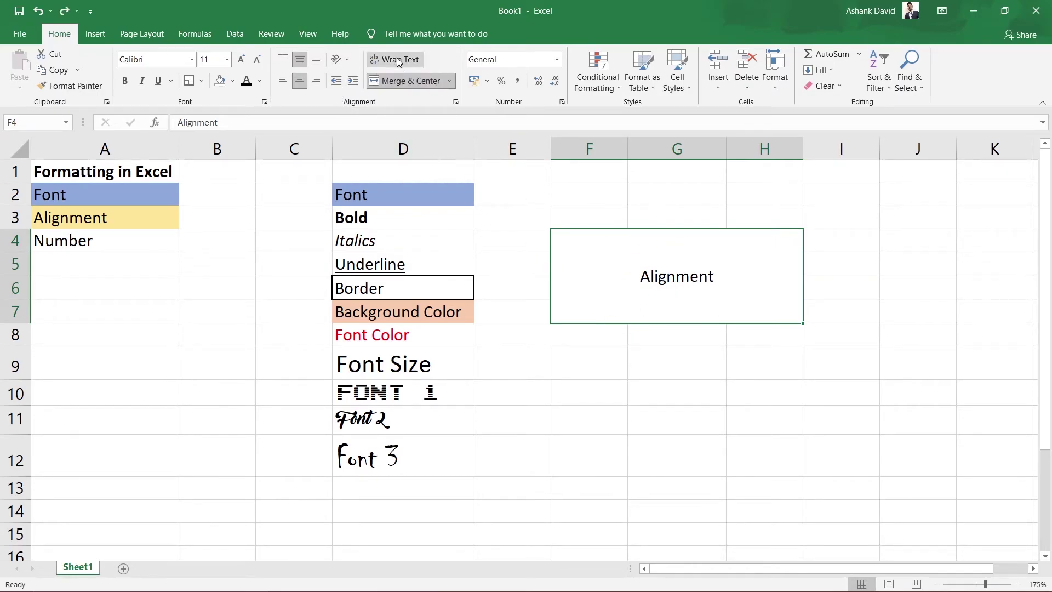
click(404, 81)
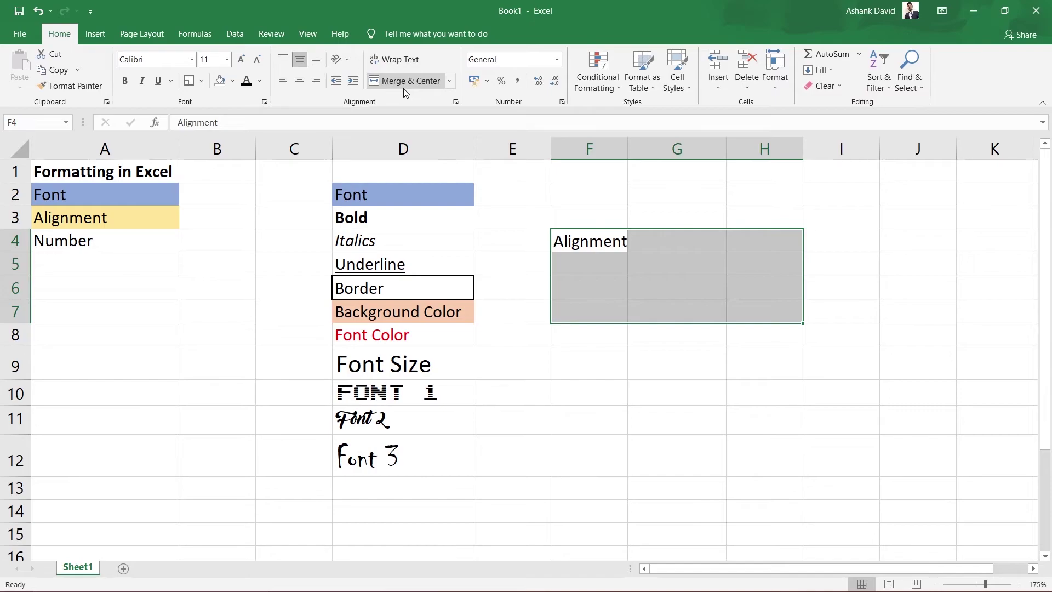
- Increase the indent of the "Alignment" text in cell F4 by six levels
click(603, 261)
key(Up)
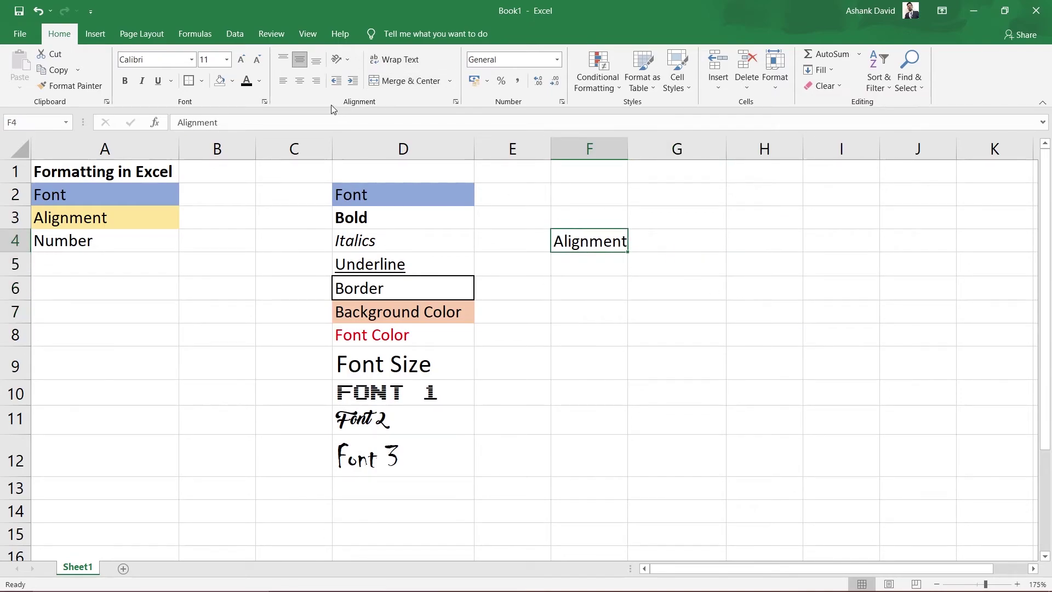
click(354, 82)
click(354, 82)
click(354, 82)
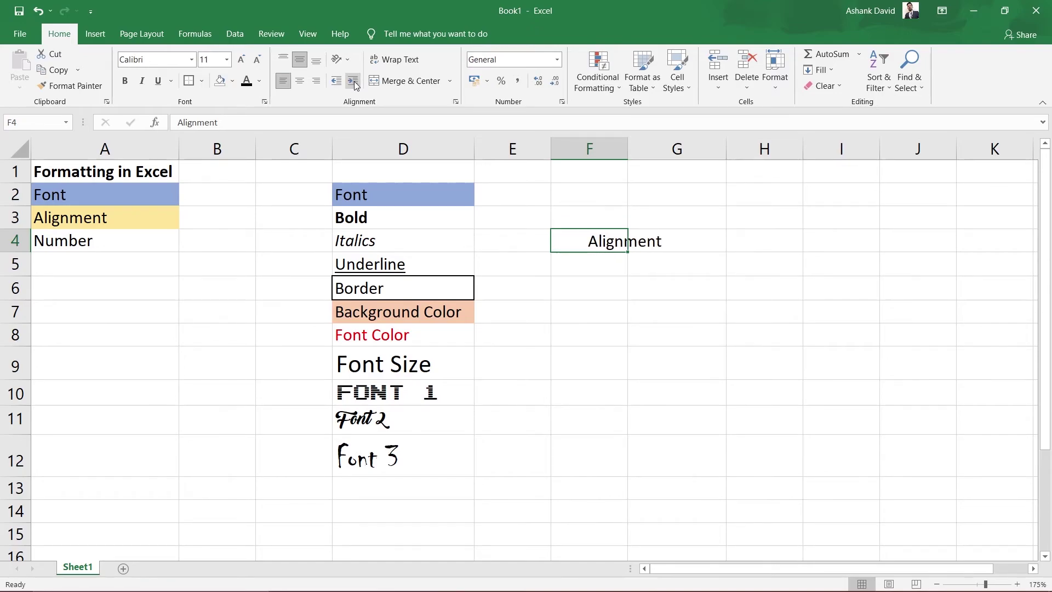
click(354, 83)
click(354, 82)
click(354, 83)
- Decrease the indent of cell F4 until its text is back at the cell's left edge
click(338, 83)
click(338, 83)
click(338, 82)
click(337, 82)
click(338, 82)
click(338, 82)
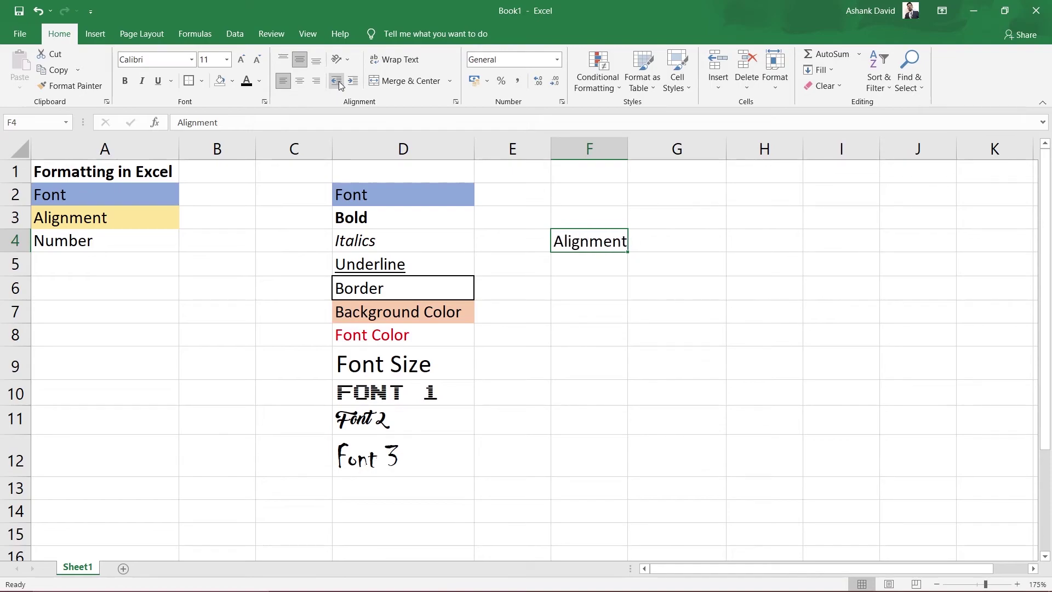
click(340, 83)
- Increase the indent of cell F4 by six levels again, and decrease it by six levels
click(349, 82)
click(348, 82)
click(349, 82)
click(348, 82)
click(348, 82)
click(348, 83)
click(336, 83)
click(336, 83)
click(336, 83)
click(336, 84)
click(336, 83)
click(336, 83)
- Increase the indent of cell F4 by four levels, and remove those four levels again
click(352, 82)
click(352, 82)
click(352, 82)
click(353, 83)
click(332, 85)
click(332, 85)
click(335, 86)
click(335, 86)
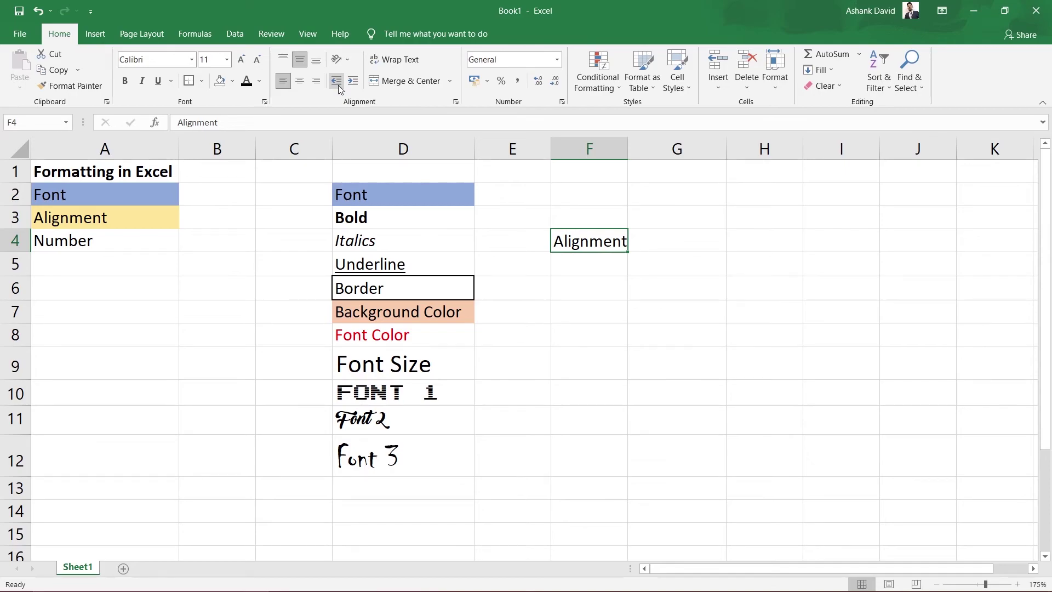